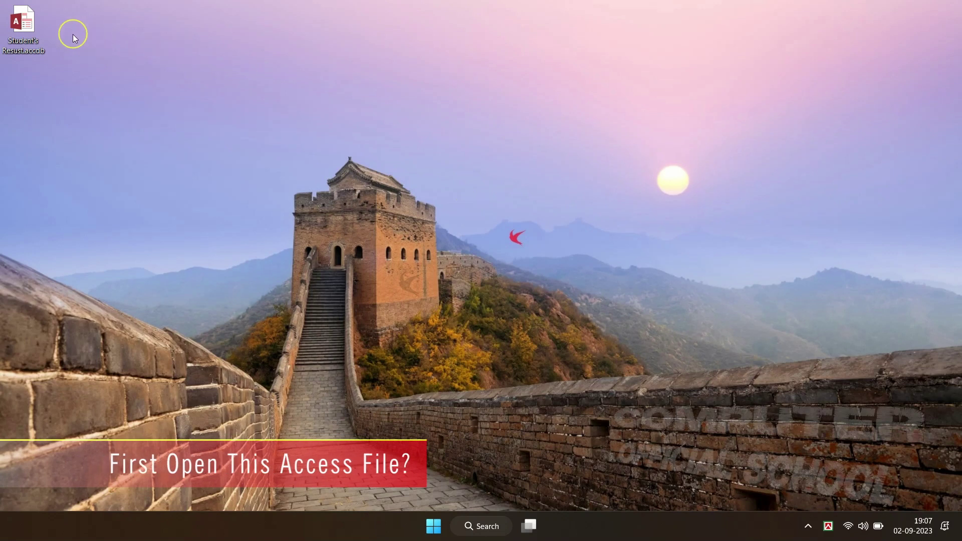
Open the Student's Resust.accdb database from the desktop for viewing, and close it together with Access.
click(34, 32)
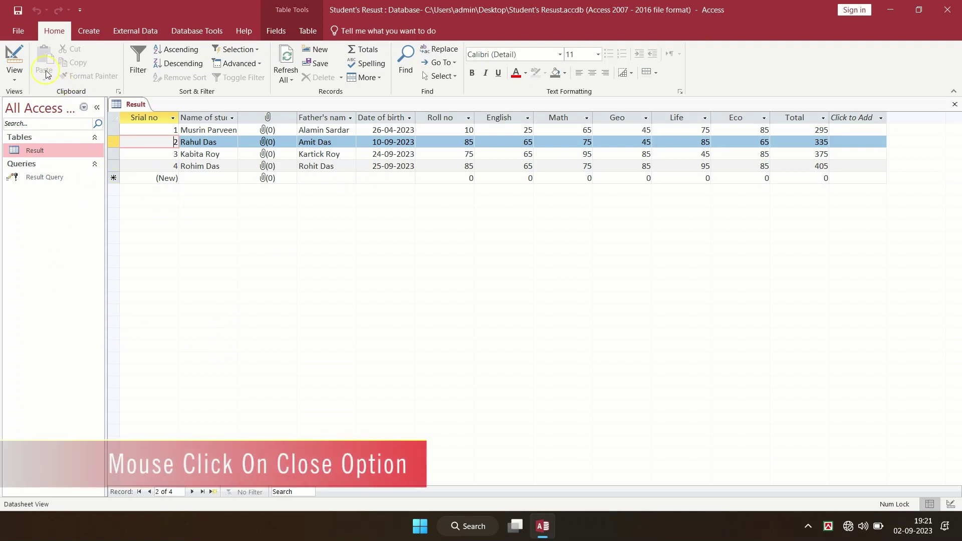
click(19, 33)
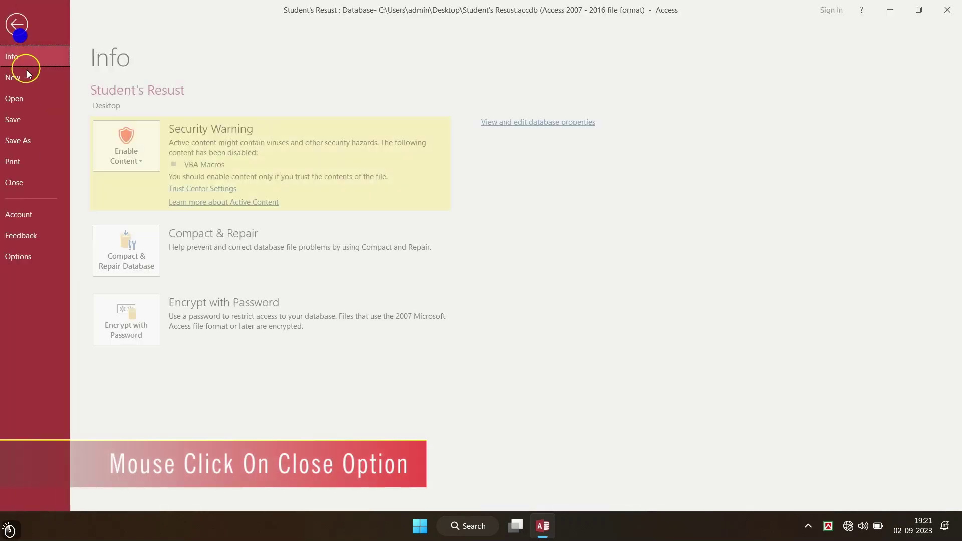
click(28, 182)
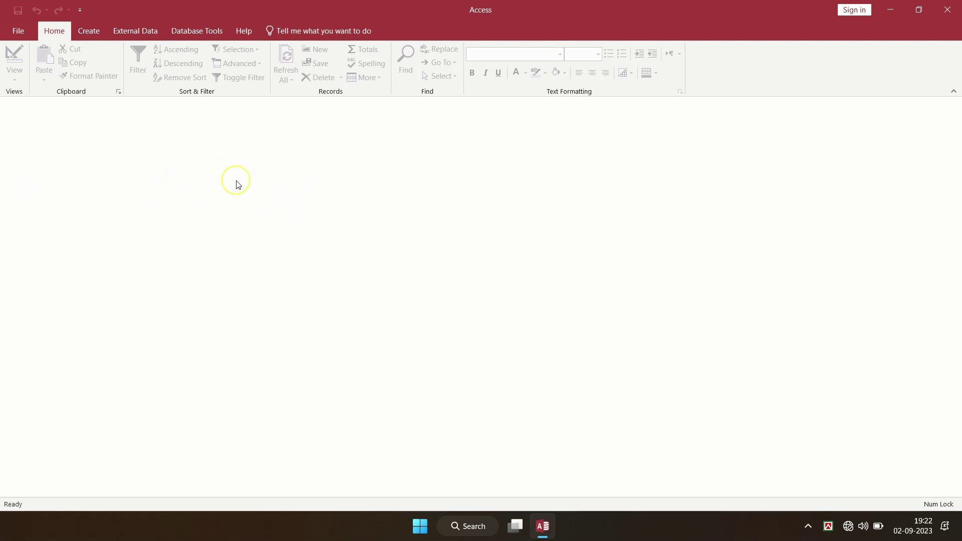
click(951, 17)
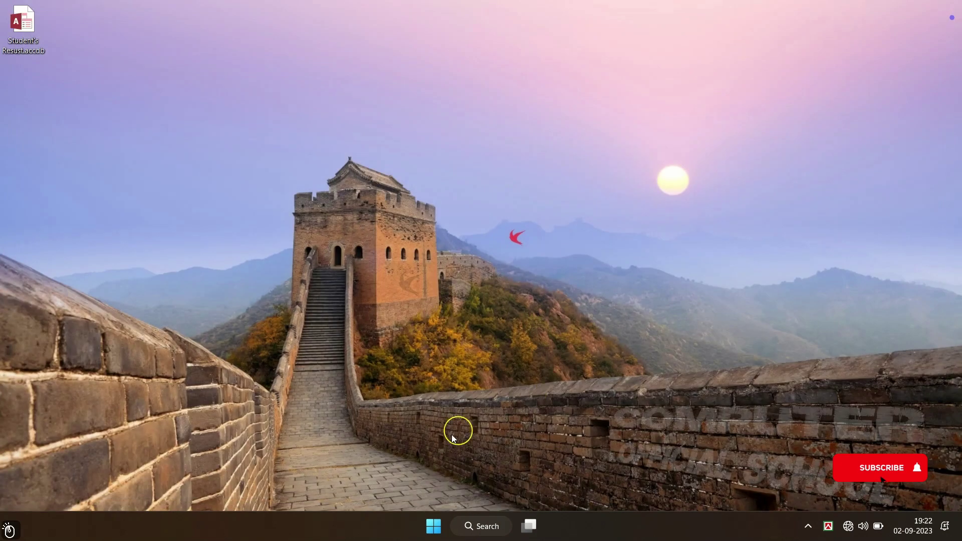
Launch Access by searching the computer for "access".
click(435, 526)
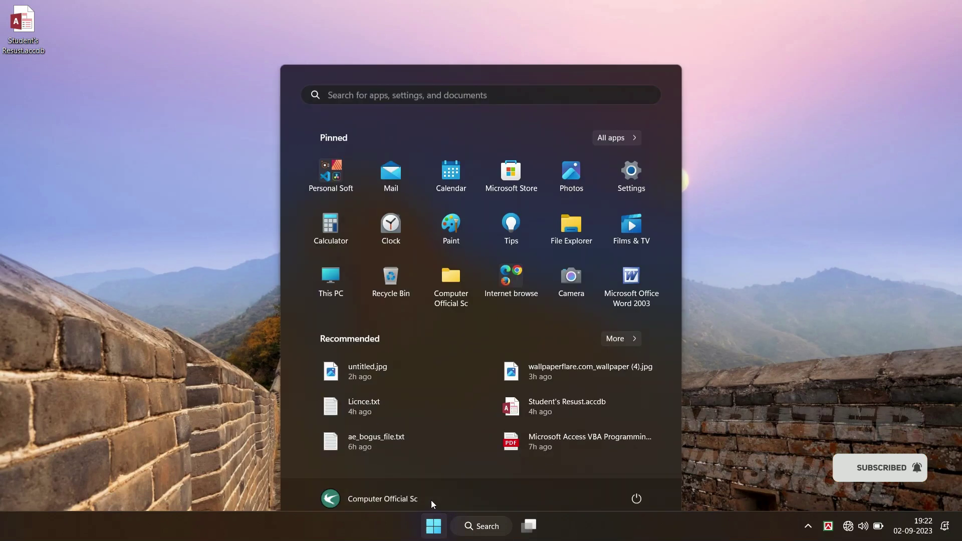
text(access)
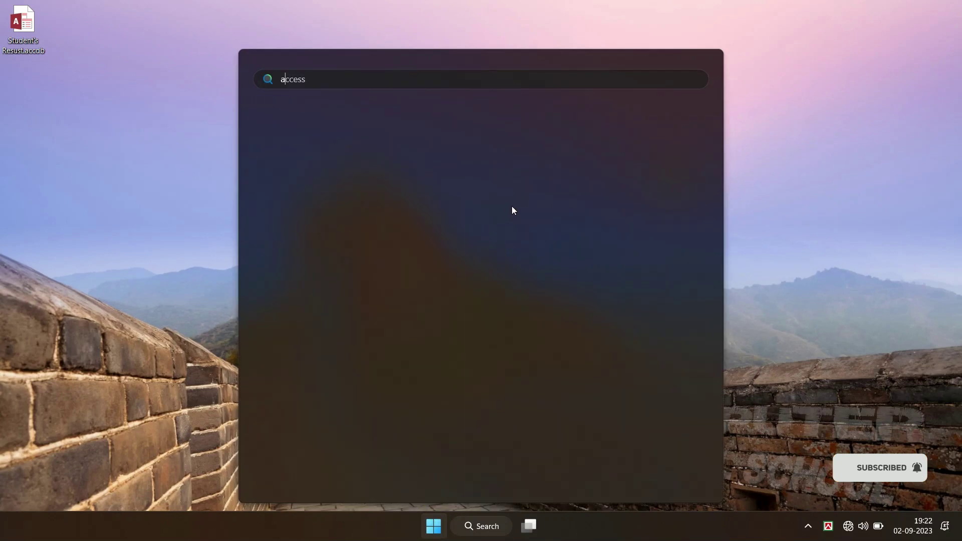
click(579, 182)
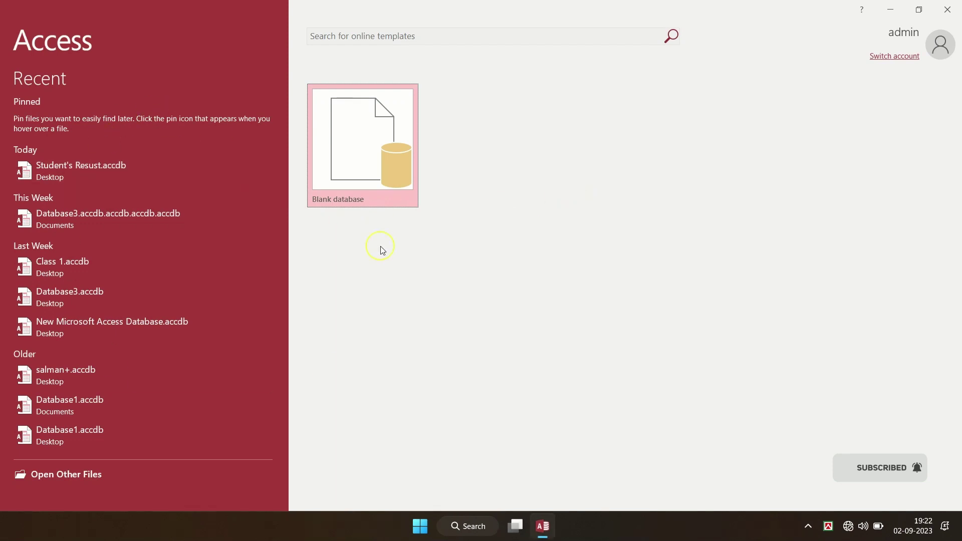
Connect the computer to a Wi-Fi network.
click(864, 527)
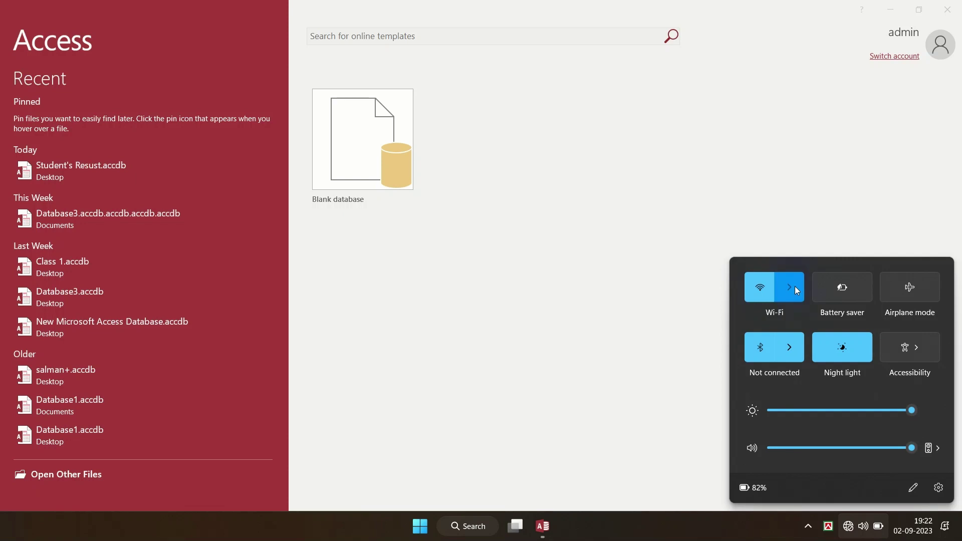
click(784, 291)
click(595, 304)
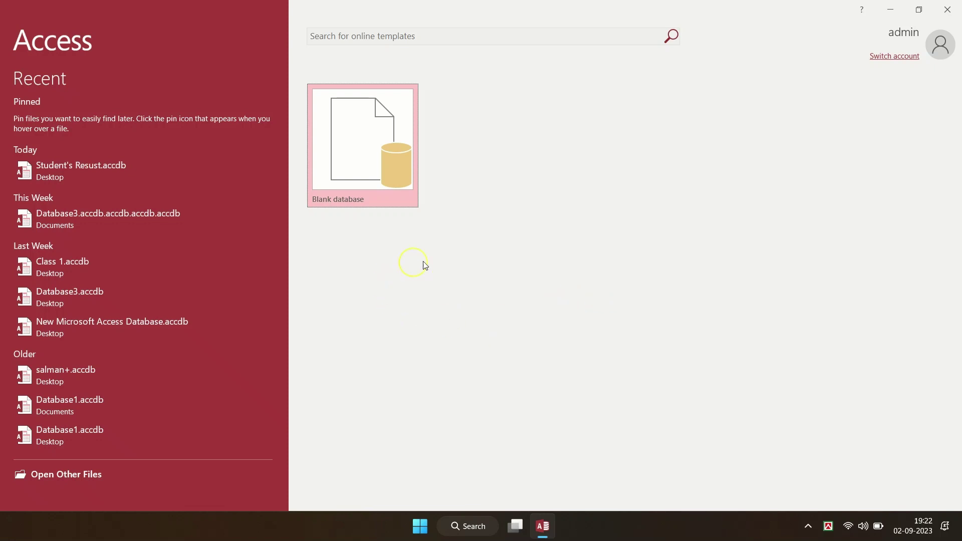
Close Access and launch it again with the internet connection active.
click(951, 14)
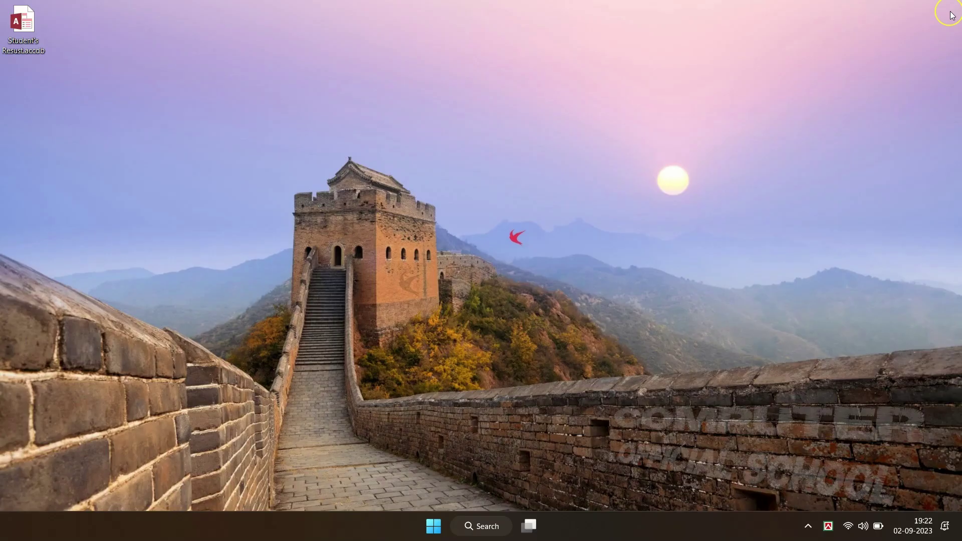
click(433, 534)
text(a)
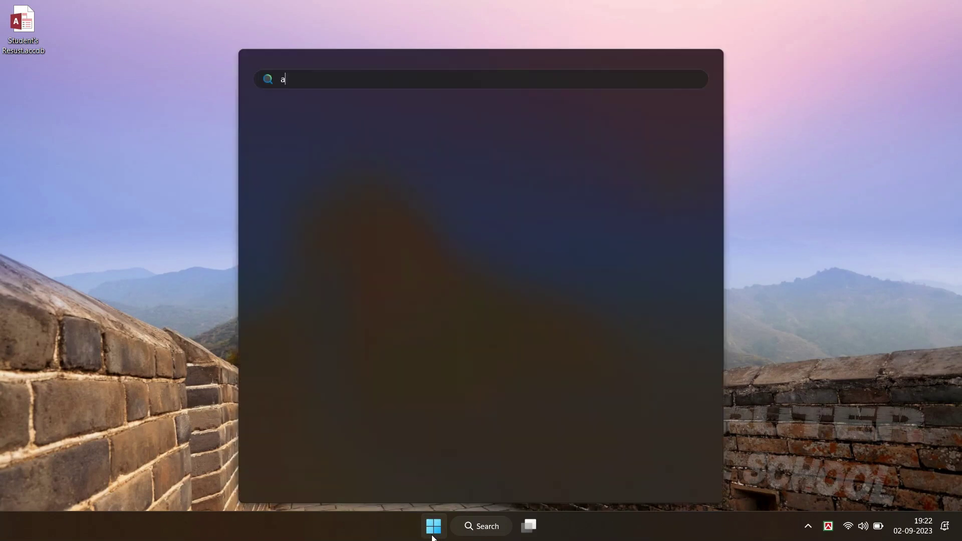
click(585, 182)
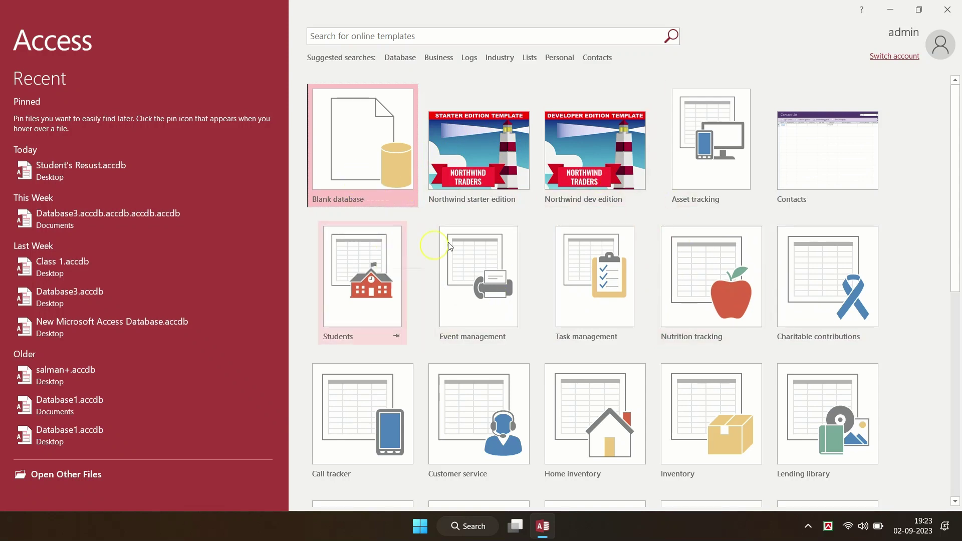
Create a blank database named Class 2 on the Desktop, keeping the Microsoft Access 2007 - 2016 format.
click(360, 158)
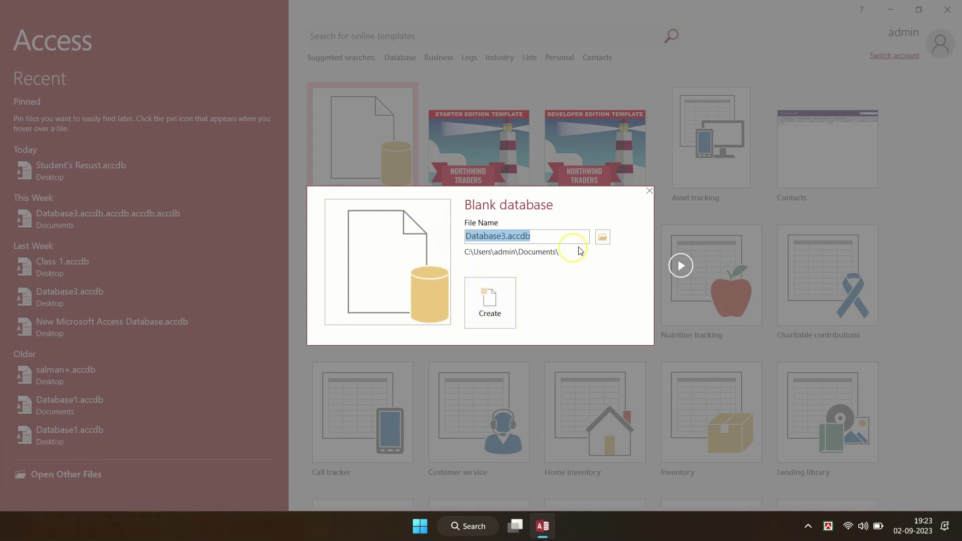
click(604, 238)
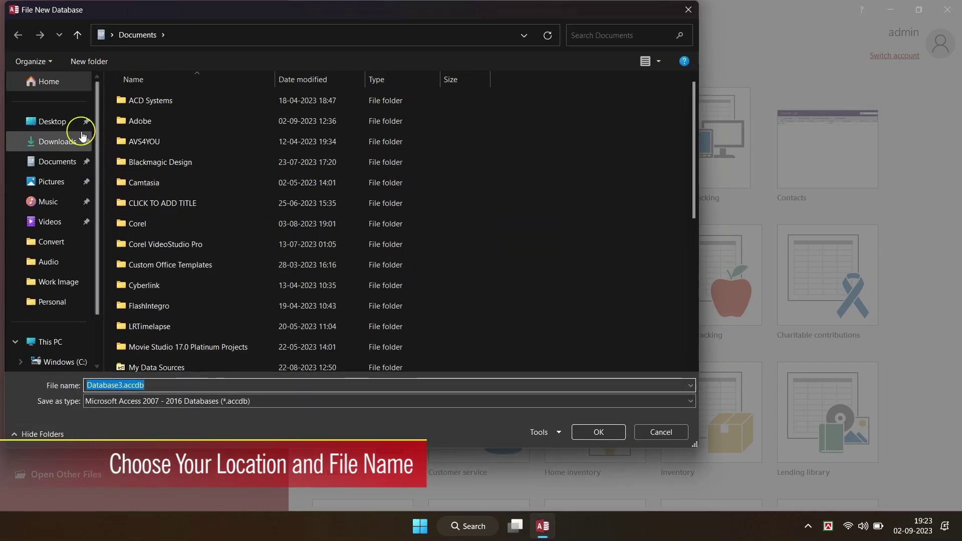
click(68, 121)
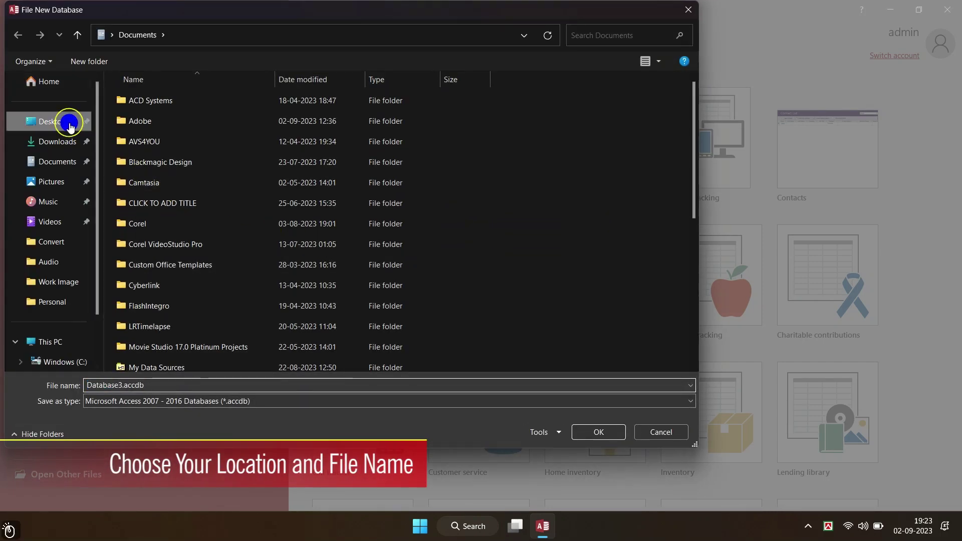
double_click(137, 385)
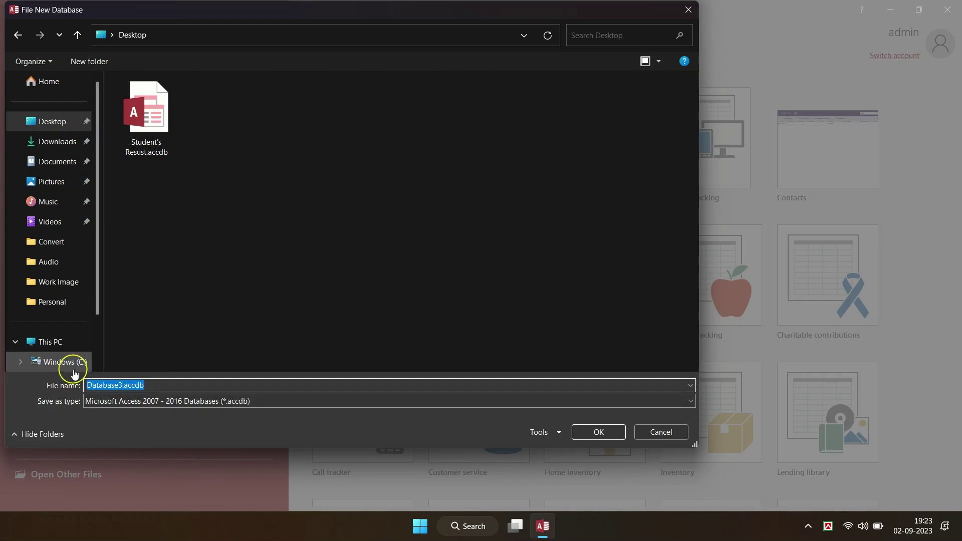
text(Class 2)
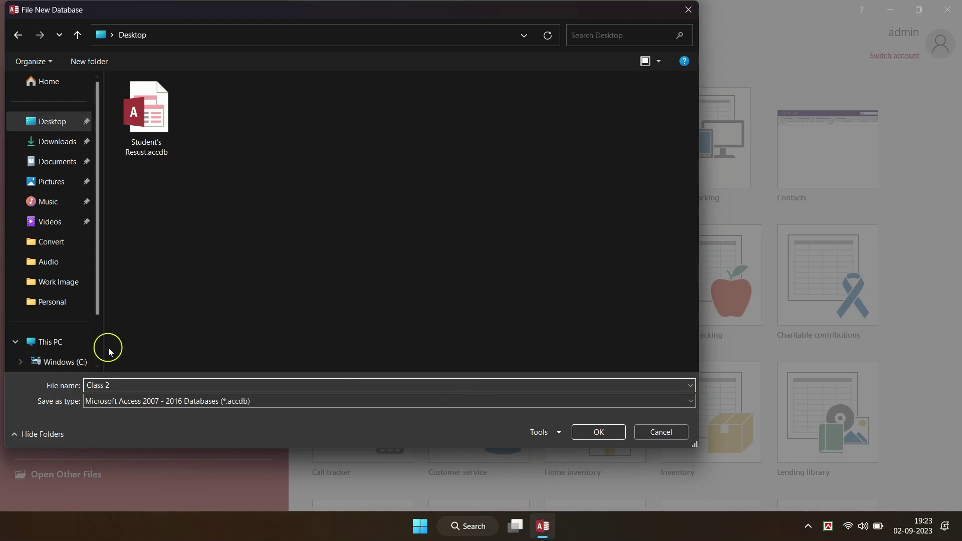
click(611, 441)
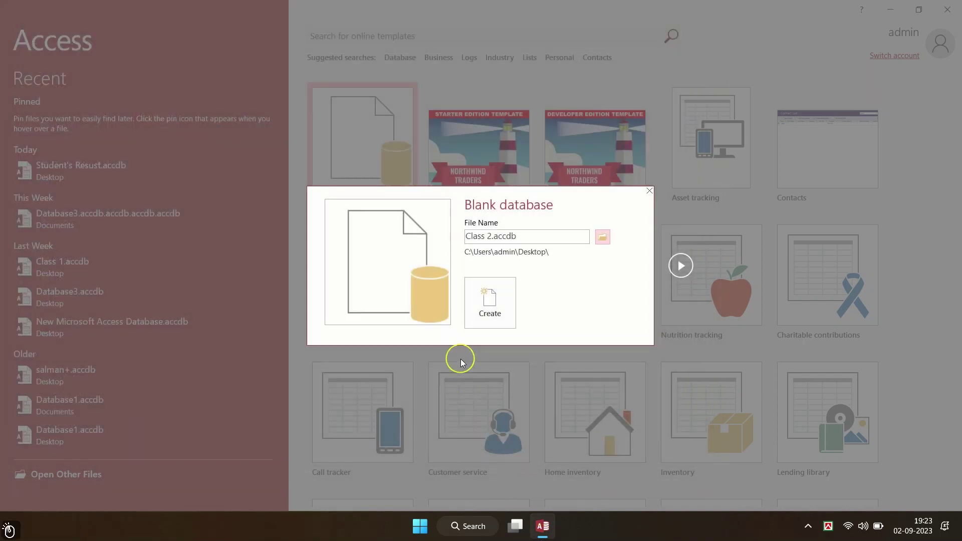
click(494, 313)
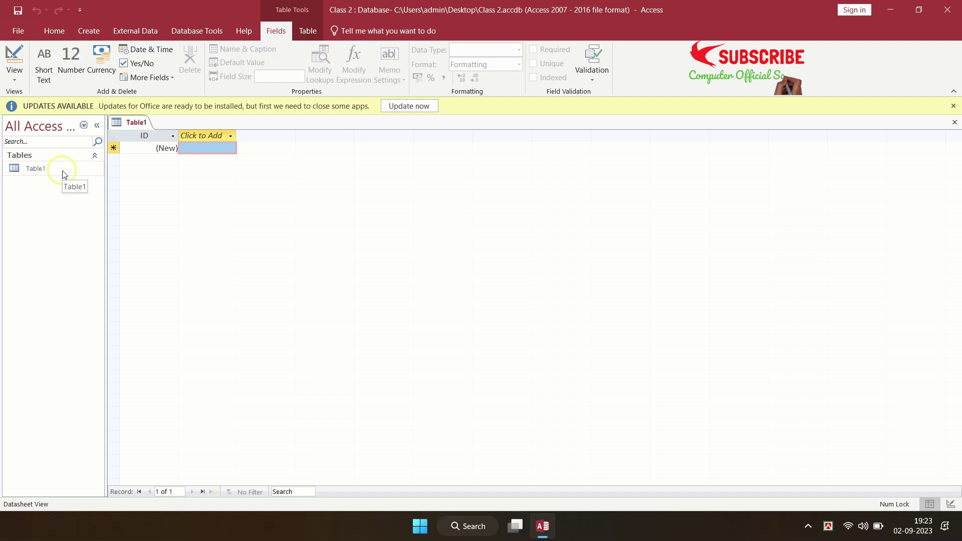
Dismiss the Office update notice and close the empty starter table without saving it.
click(954, 105)
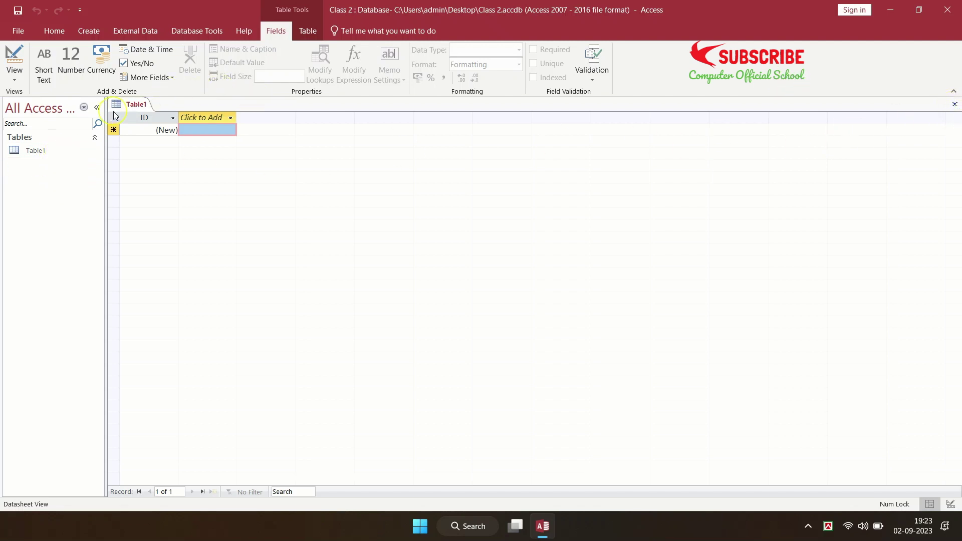
right_click(138, 107)
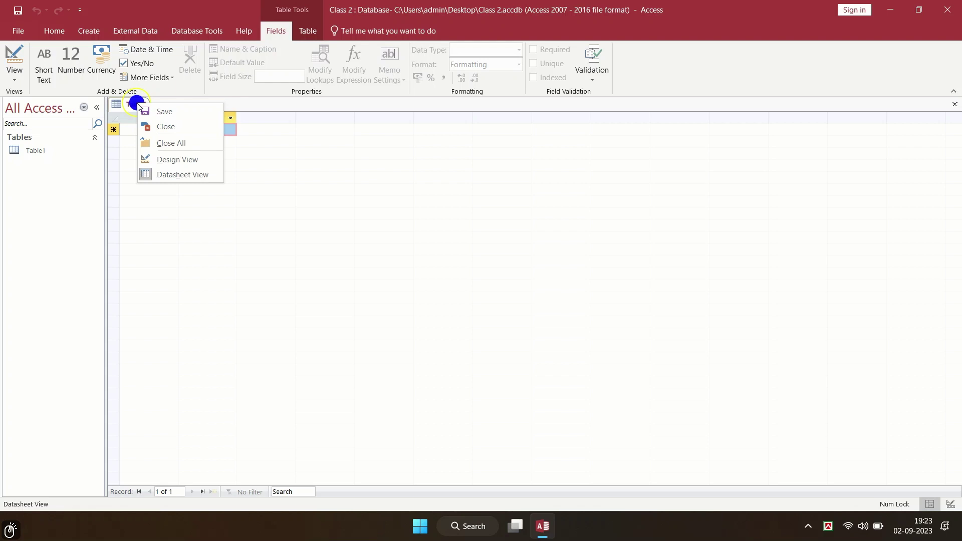
click(162, 144)
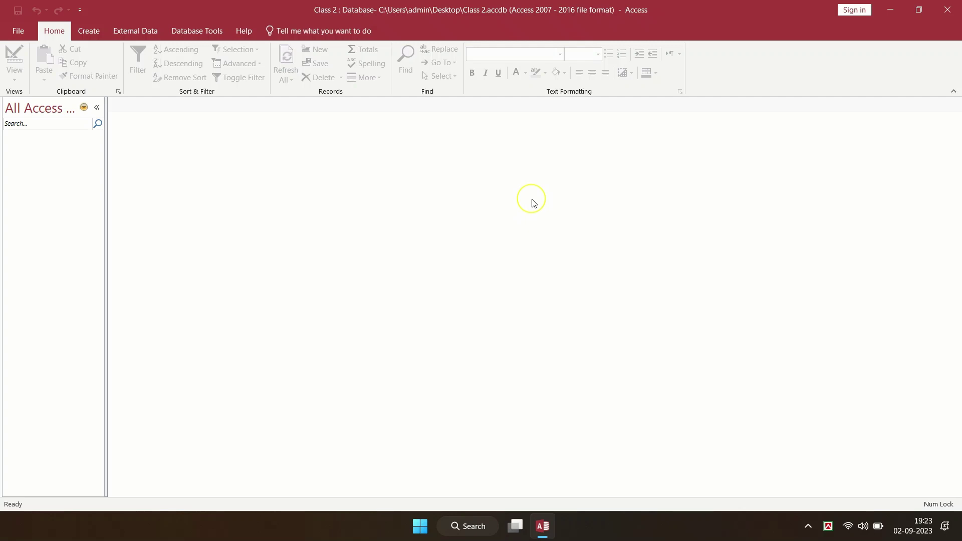
key(ctrl+z)
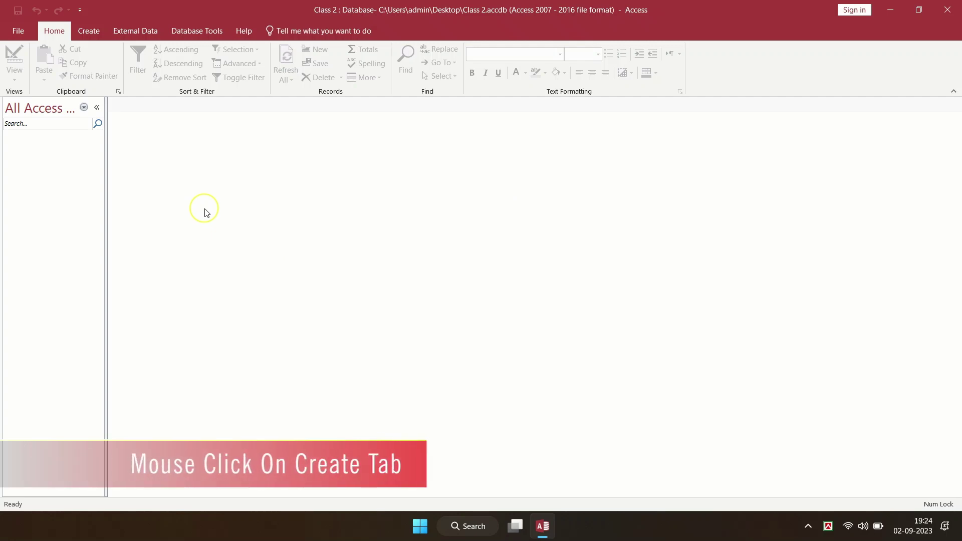
Add a new blank table to the Class 2 database and select it among the database objects.
click(90, 28)
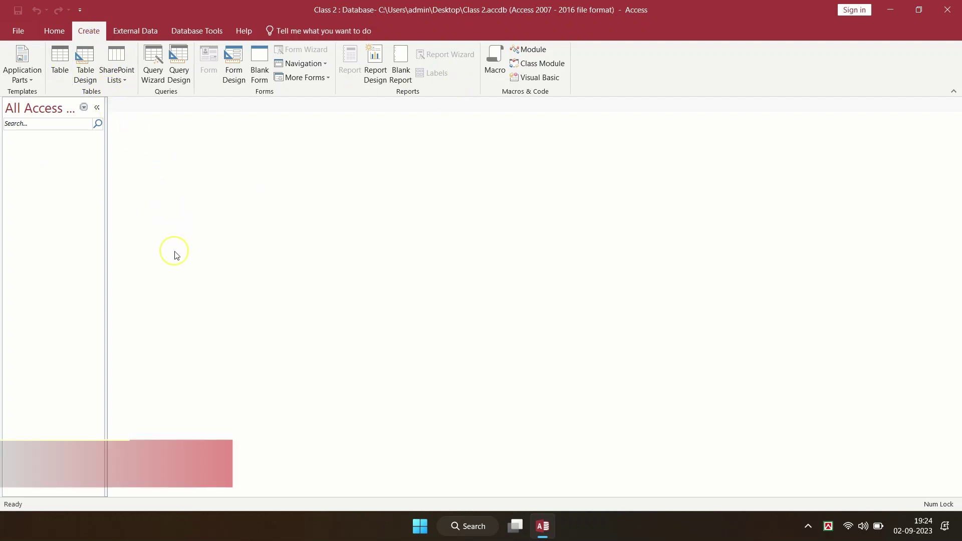
click(63, 65)
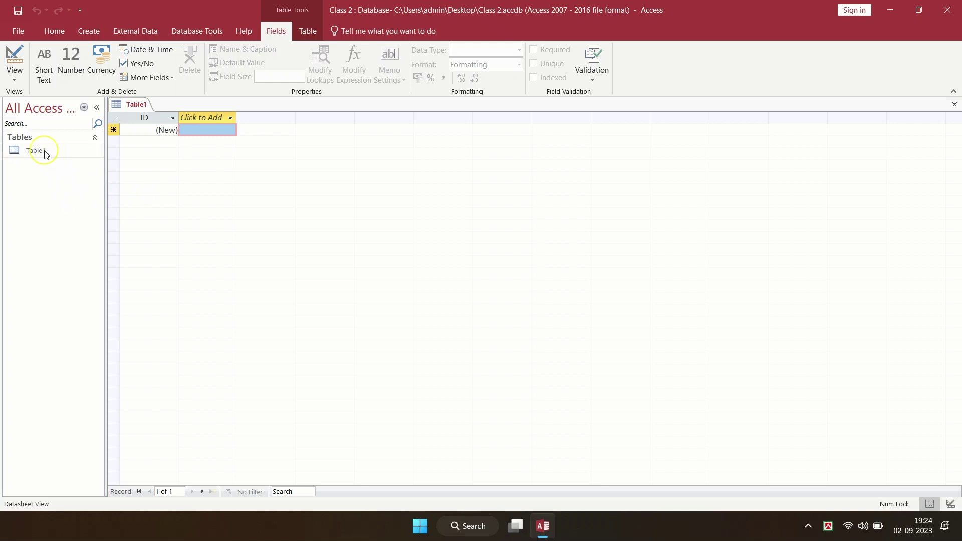
click(65, 152)
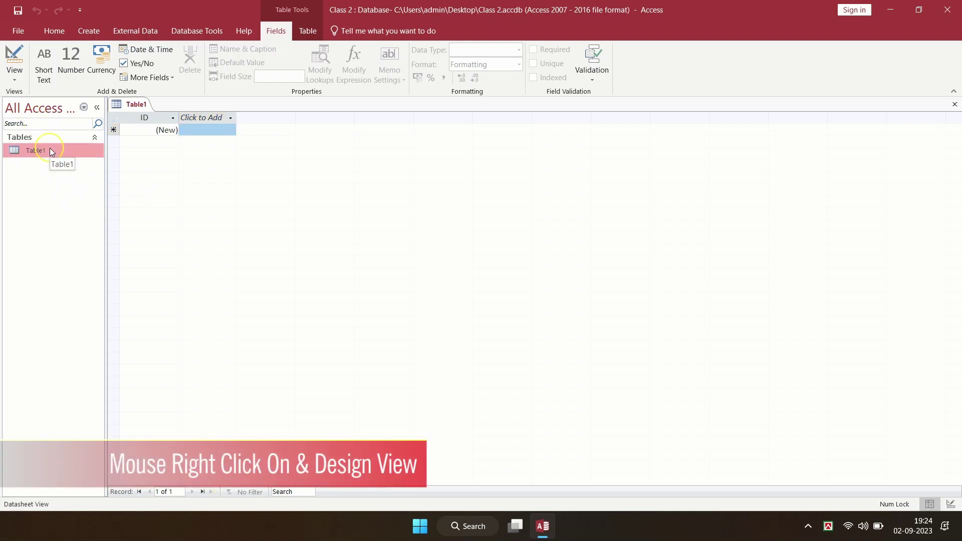
right_click(50, 149)
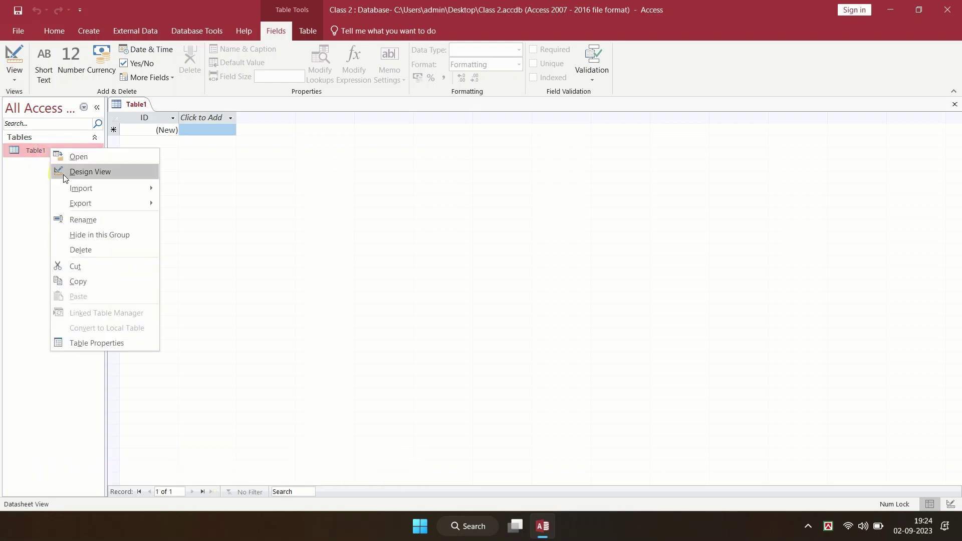
click(75, 173)
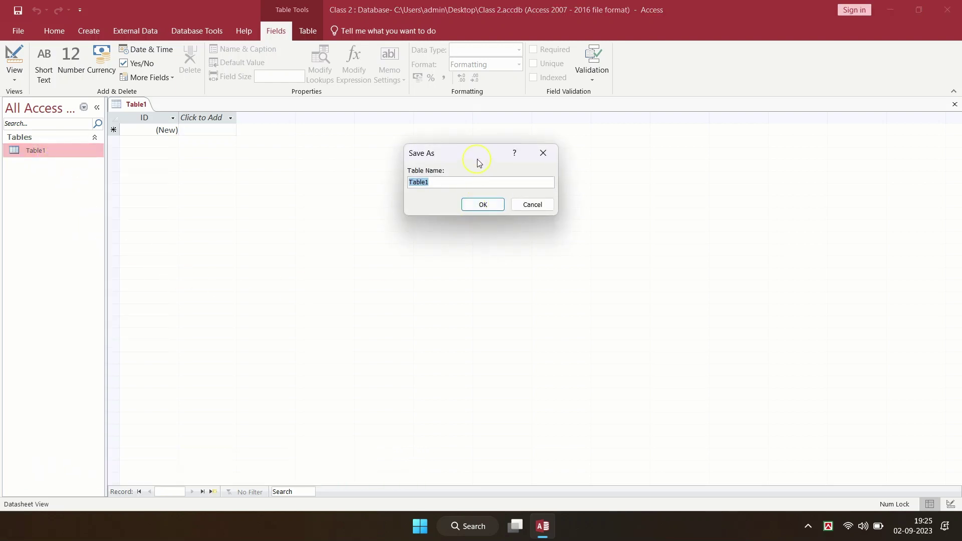
drag(471, 153, 360, 213)
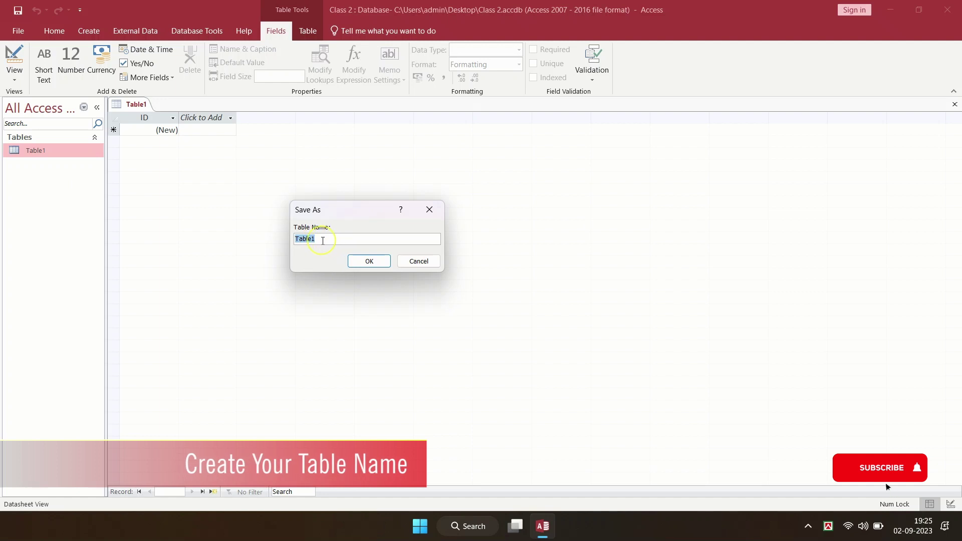
click(427, 213)
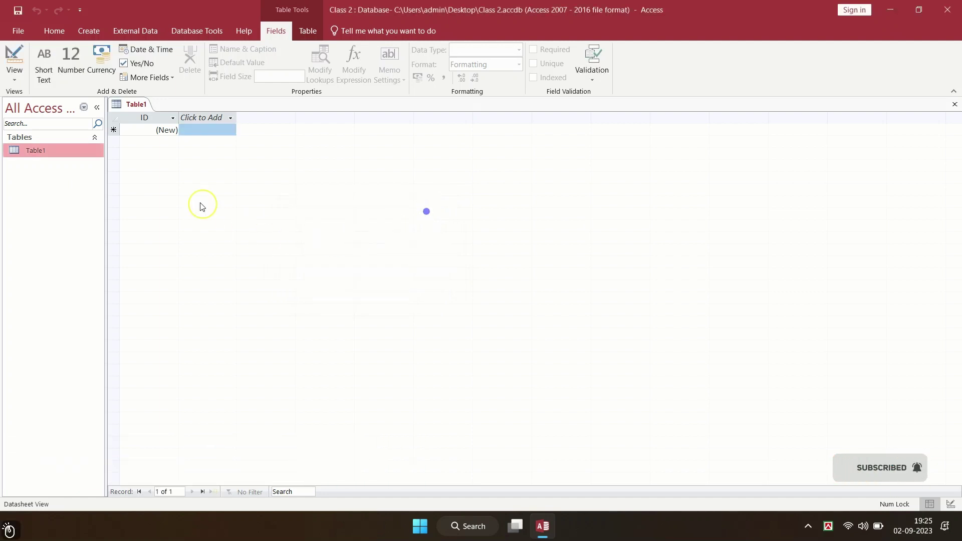
right_click(140, 109)
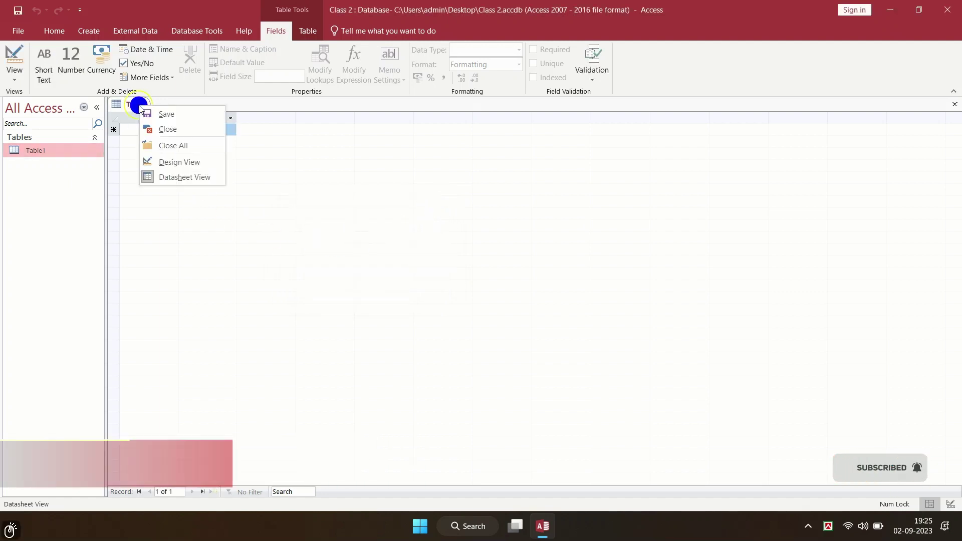
click(168, 161)
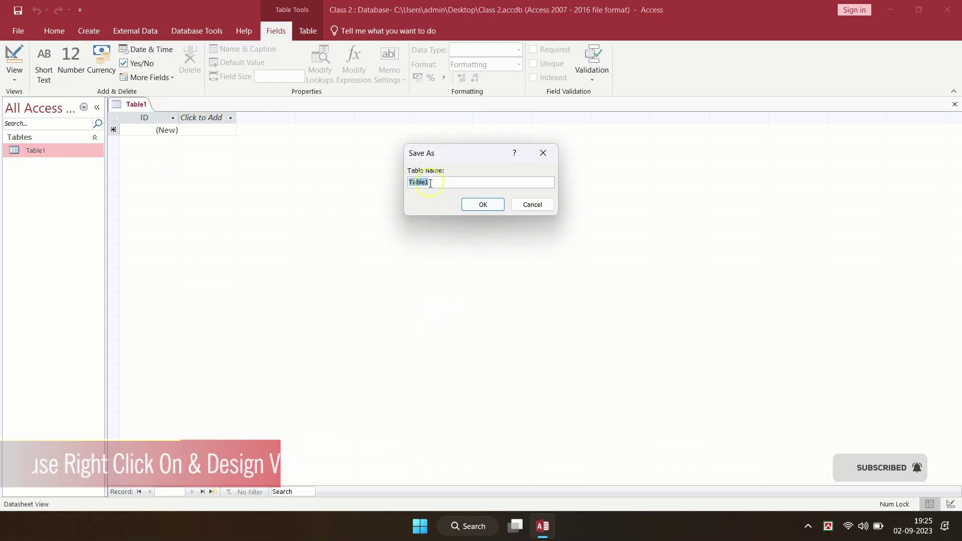
click(519, 206)
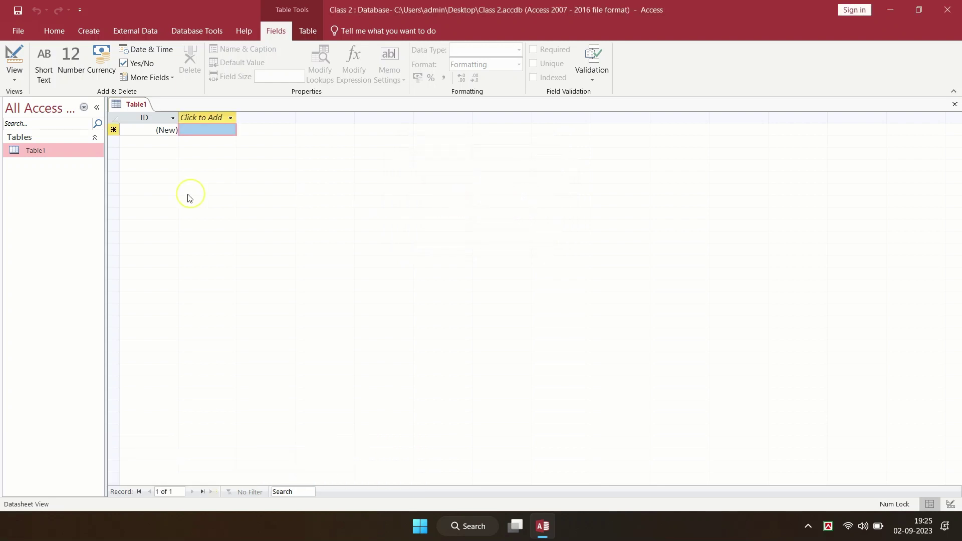
Switch the new table to Design View, saving it under the name Students.
click(14, 80)
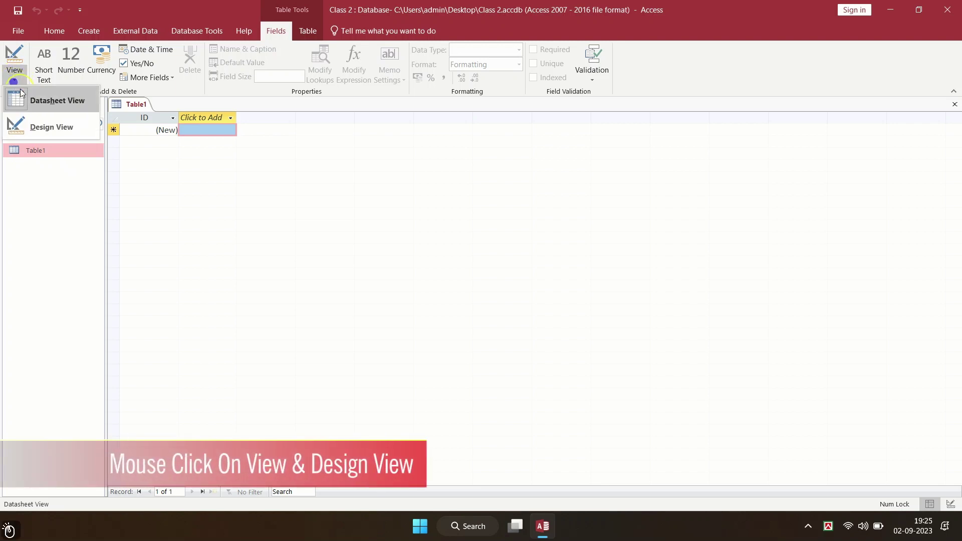
click(42, 128)
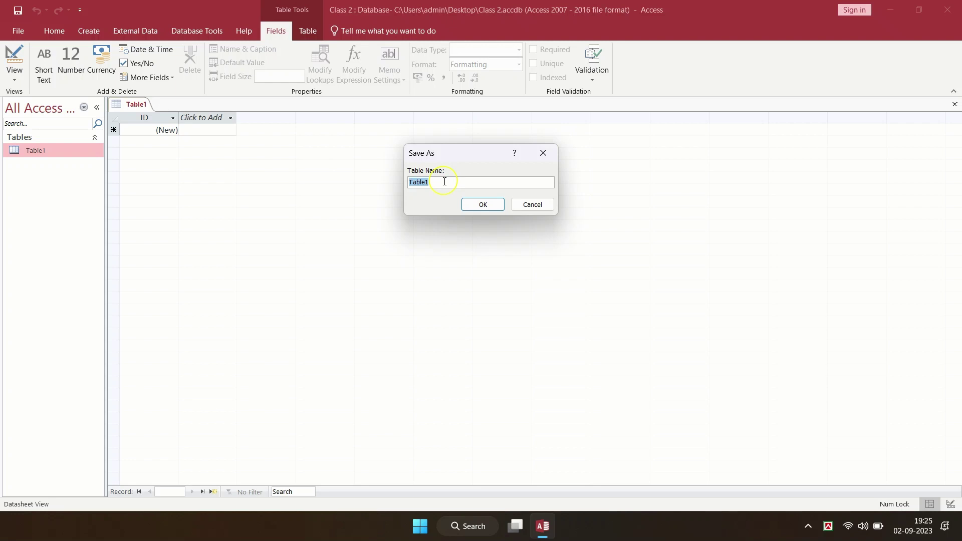
click(480, 205)
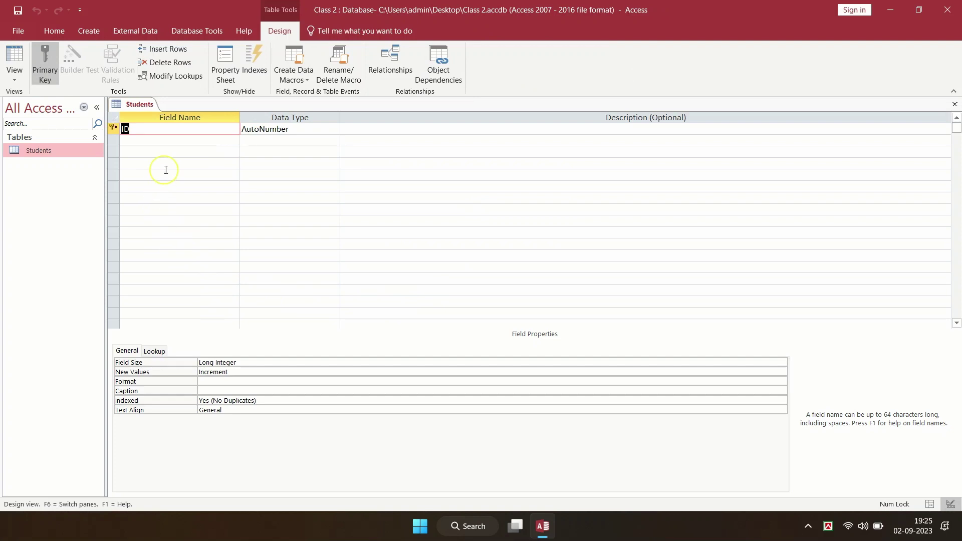